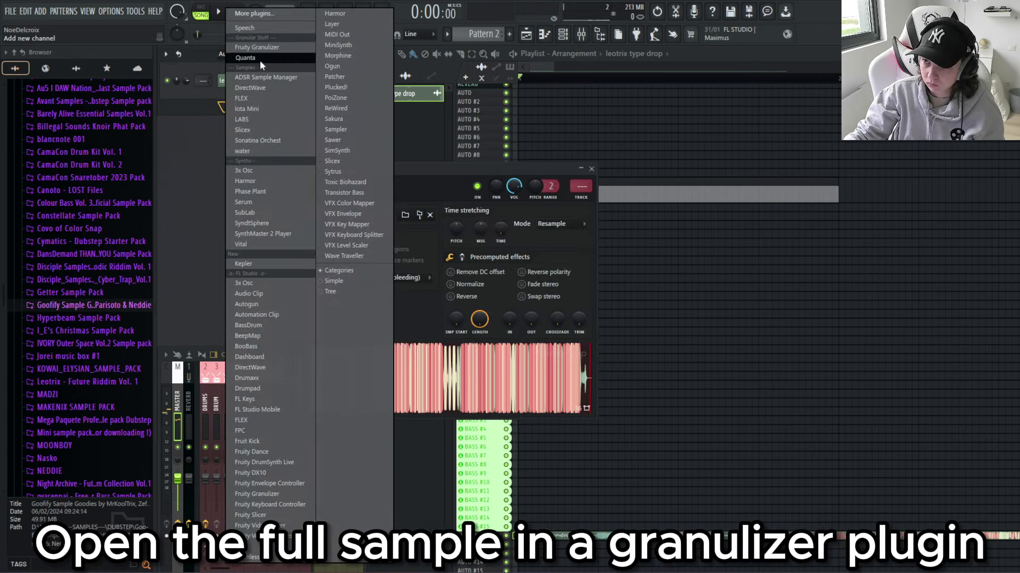
Add a Quanta instrument and load the leotrix type drop sample into it.
left_click(260, 60)
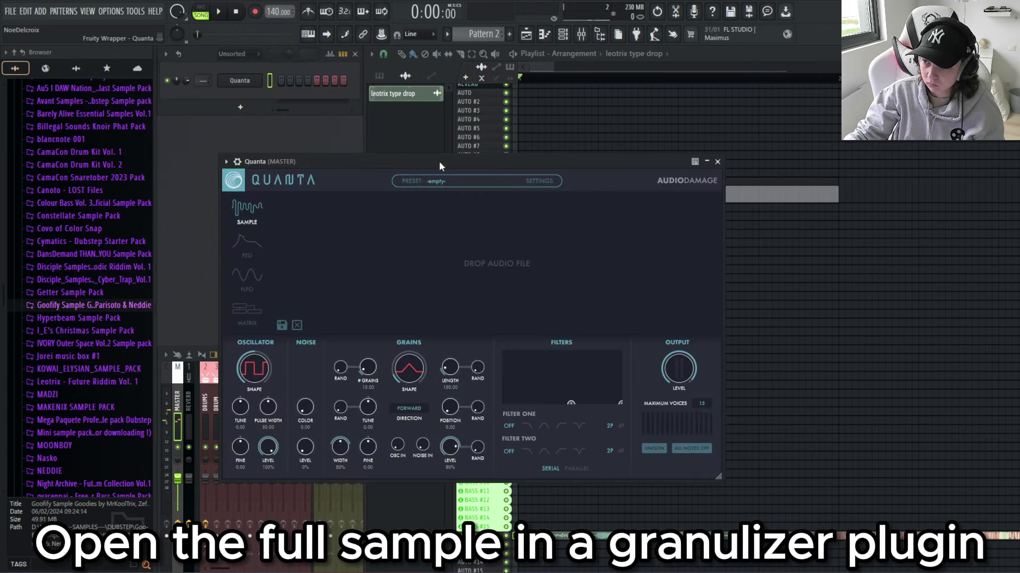
left_click_drag(439, 161, 729, 209)
left_click_drag(521, 377, 635, 354)
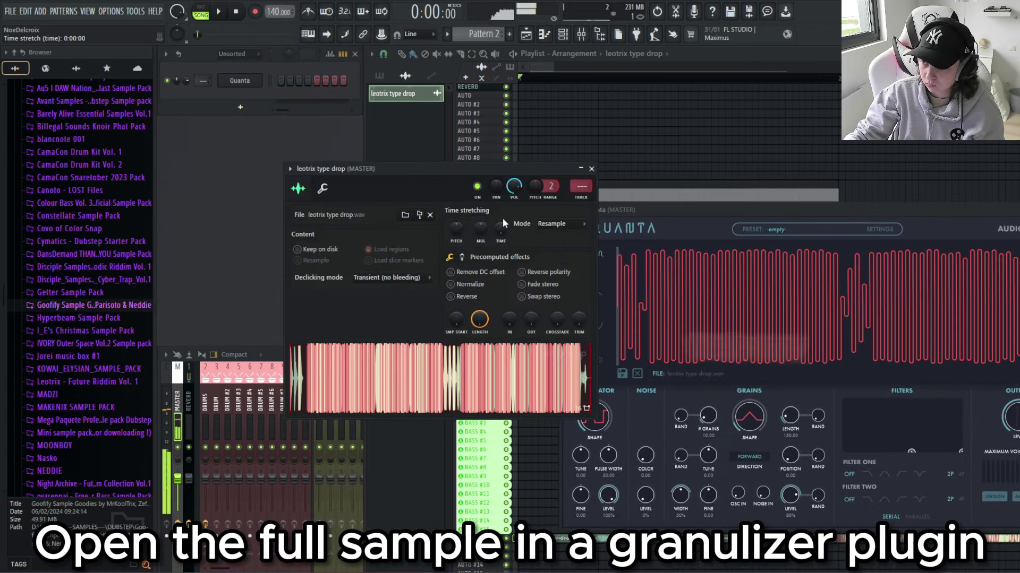
left_click(591, 168)
left_click_drag(653, 210, 383, 160)
key("space")
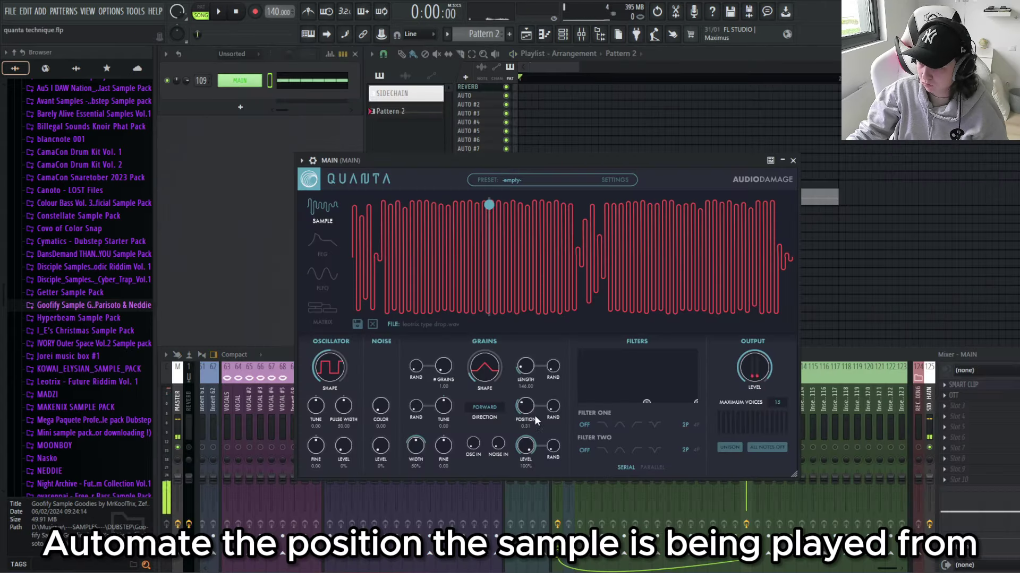
Create an automation clip for the source position of Quanta on the MAIN channel.
left_click(793, 160)
left_click(135, 11)
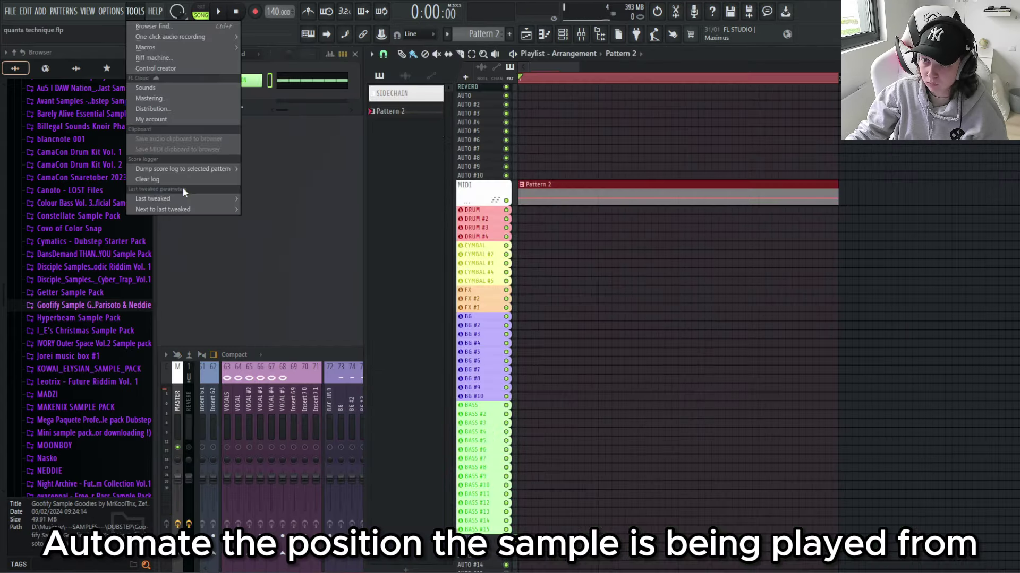
mouse_move(182, 199)
left_click(285, 274)
scroll(514, 224, "up", 2)
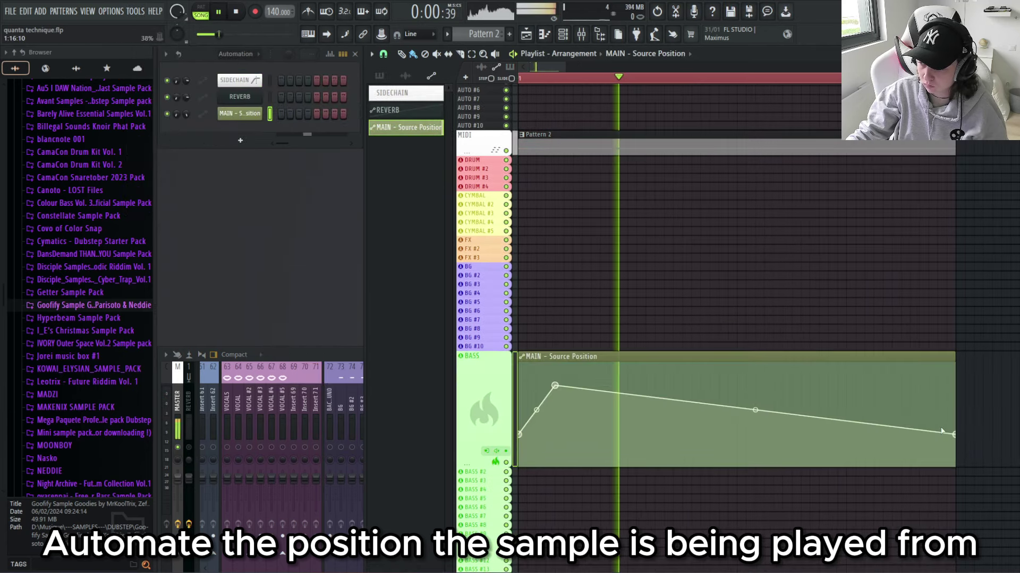
Reshape the MAIN source position automation curve and add Vocodex to the third effect slot of the MAIN mixer track.
left_click_drag(943, 431, 646, 372)
key("space")
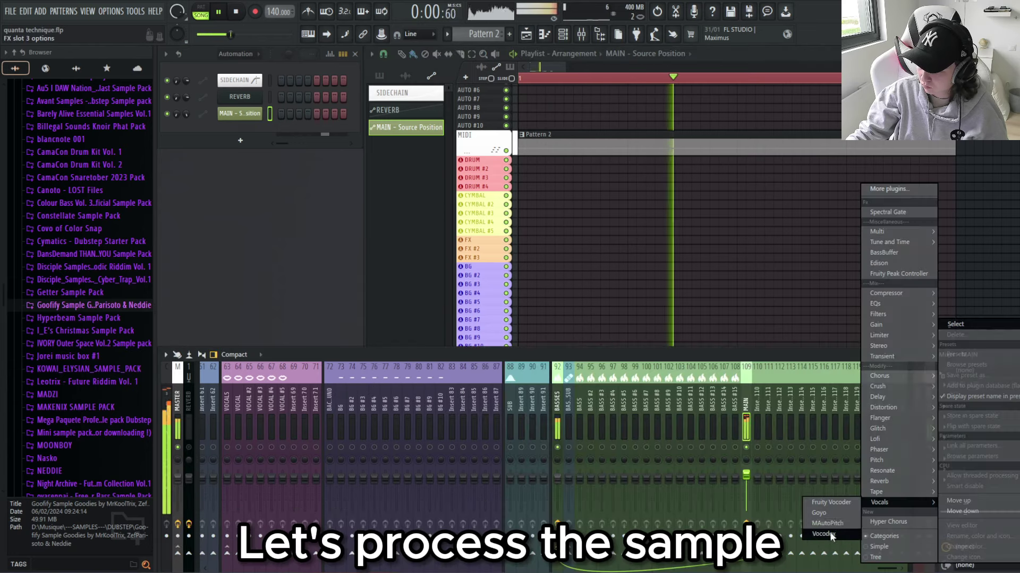
left_click(901, 505)
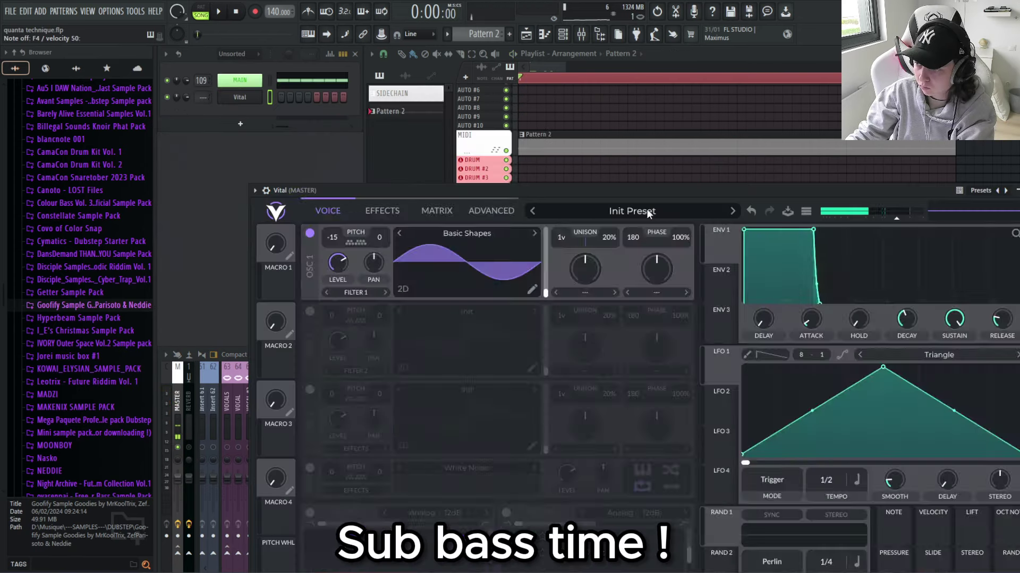
Load the Pure sub preset in Vital for the sub bass and play it together with the main sound.
left_click(646, 211)
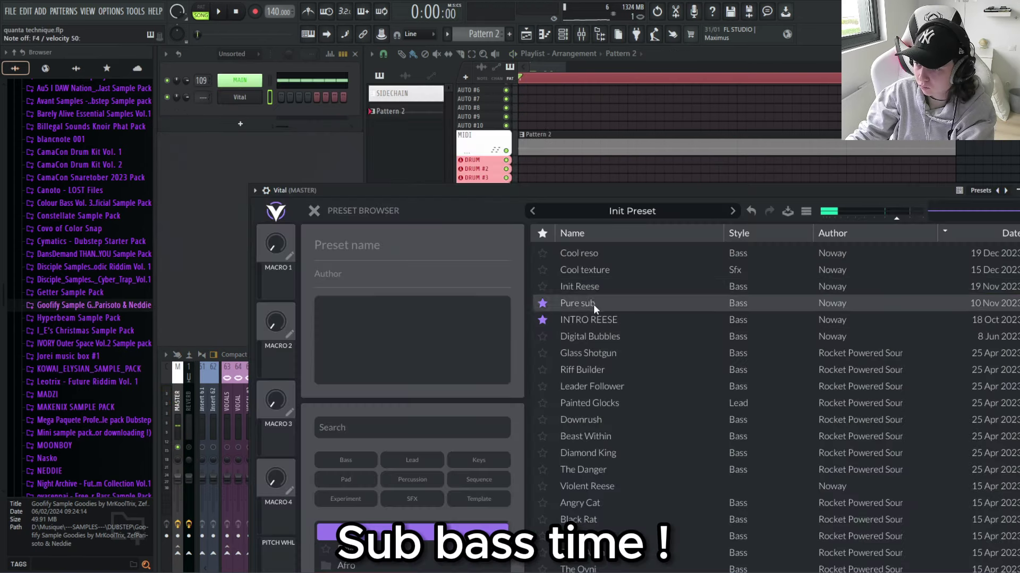
left_click(593, 300)
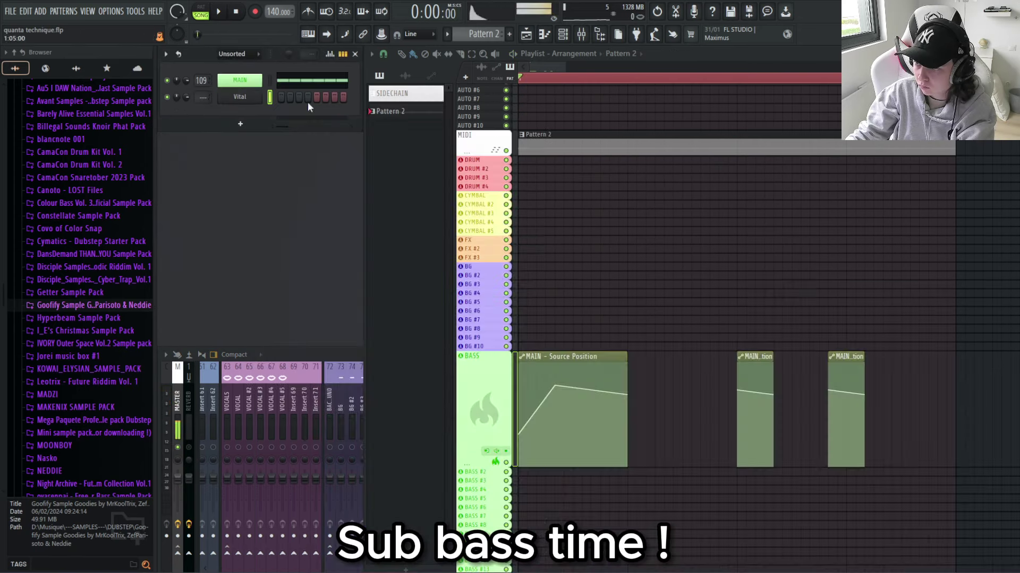
right_click(258, 97)
left_click(289, 97)
key("space")
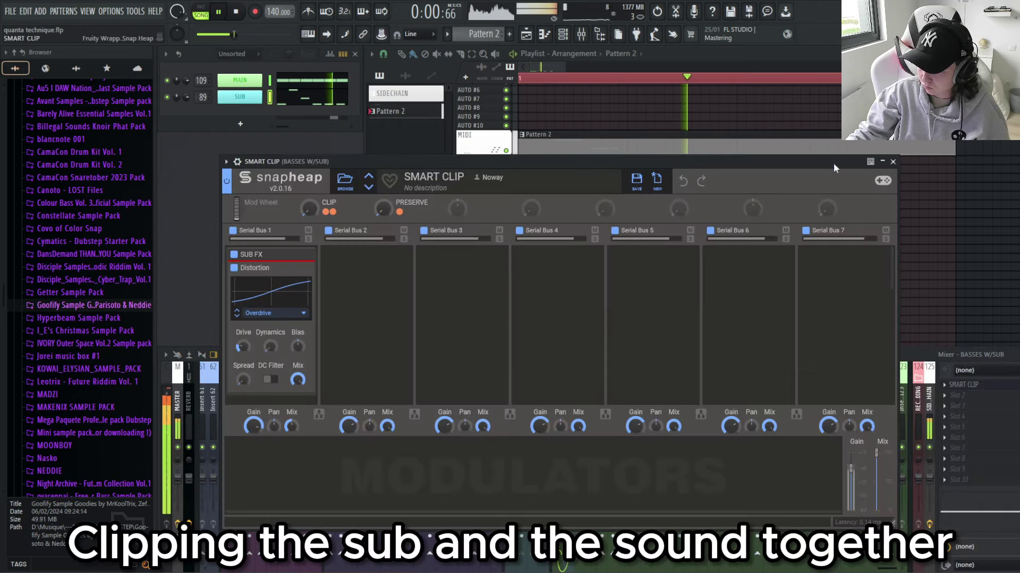
left_click(893, 162)
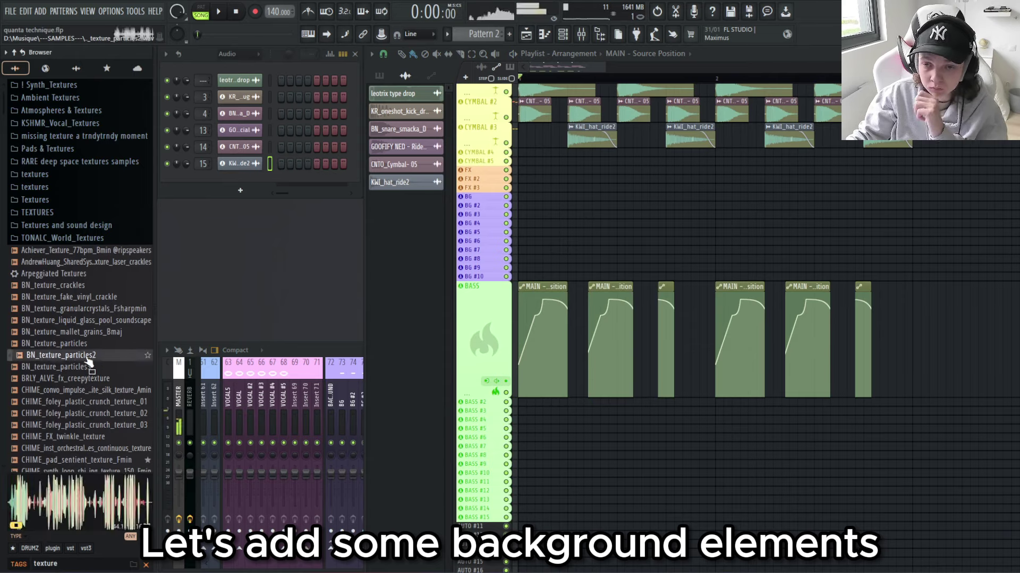
Audition the BN_texture_particles samples and place NWY_gross_top_texture_hard_C on the BG #2 track in place of NWY_sd_texture3.
left_click_drag(87, 366, 91, 348)
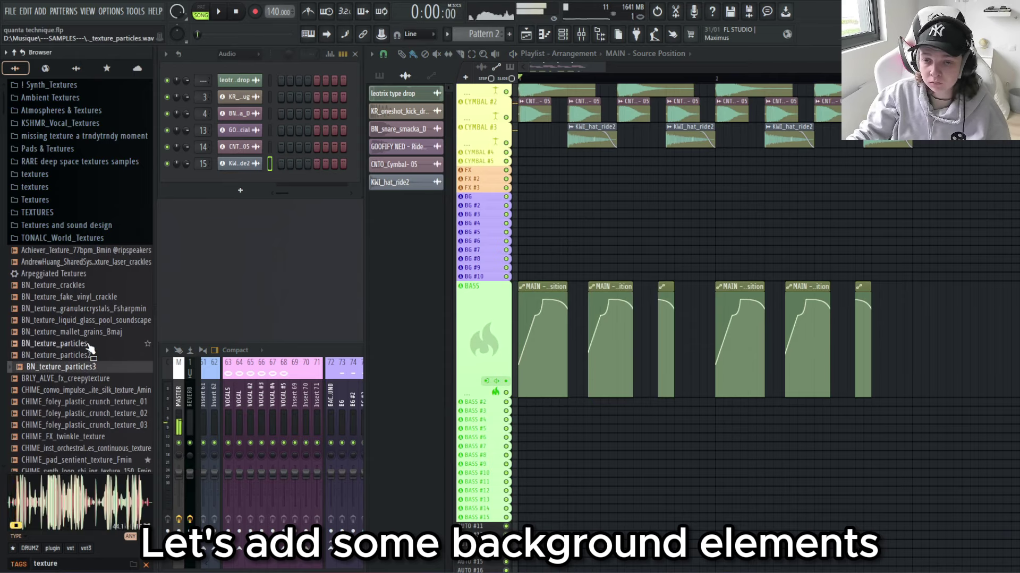
left_click(89, 345)
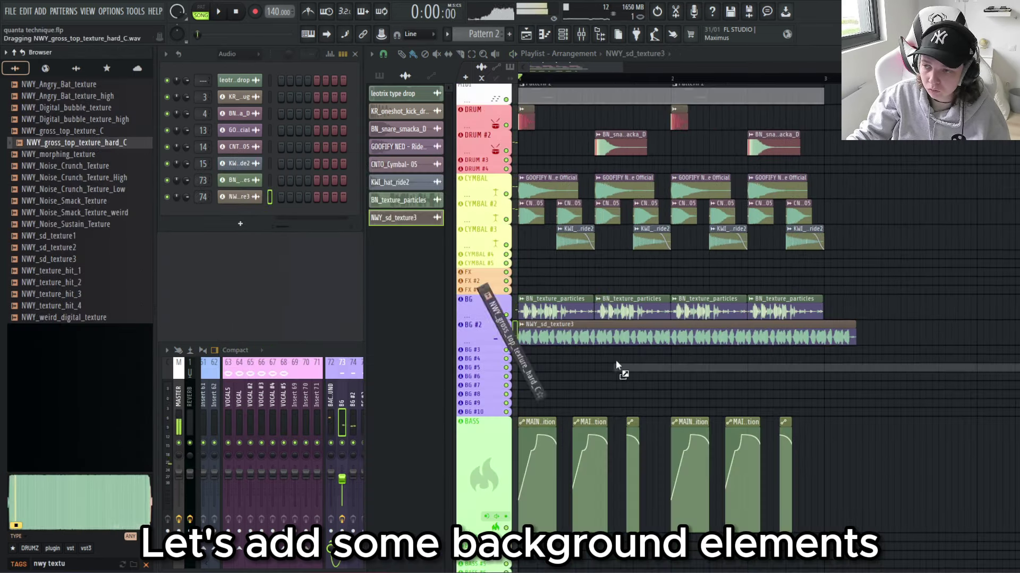
left_click_drag(616, 365, 690, 334)
key("space")
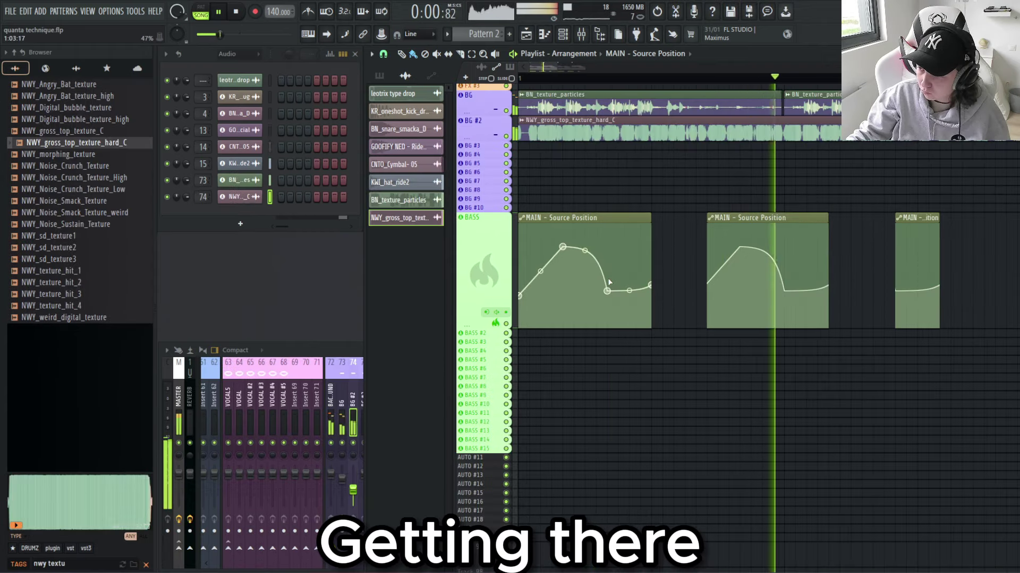
Duplicate the arrangement in the playlist to make the drop longer.
scroll(611, 285, "down", 1)
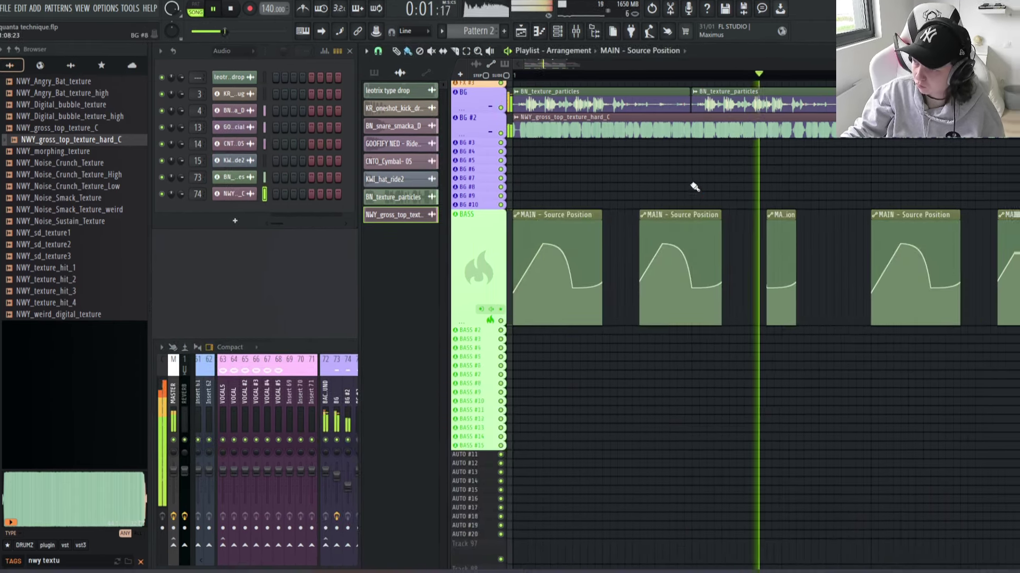
scroll(694, 192, "down", 2)
scroll(694, 191, "up", 3)
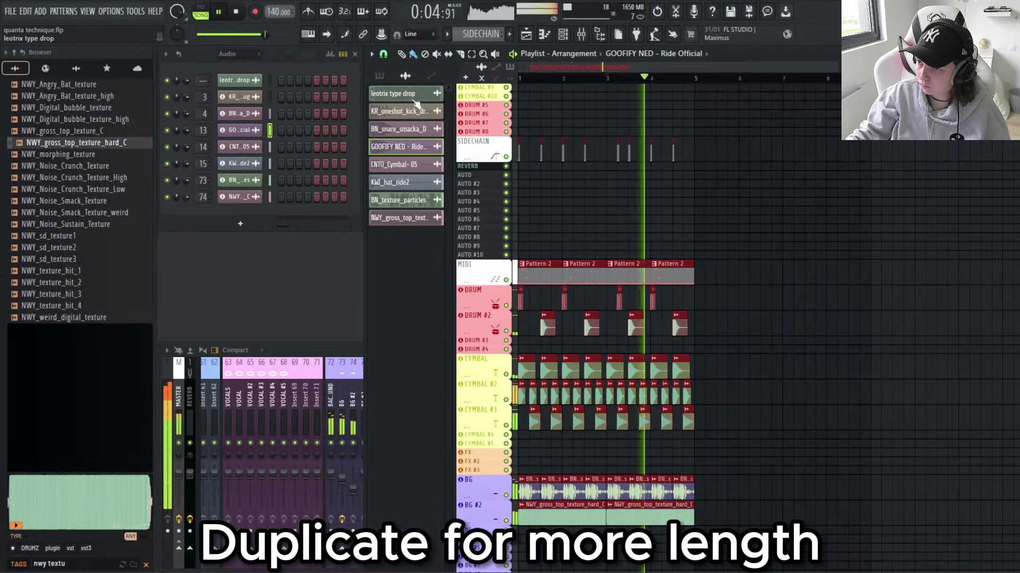
key("ctrl+b")
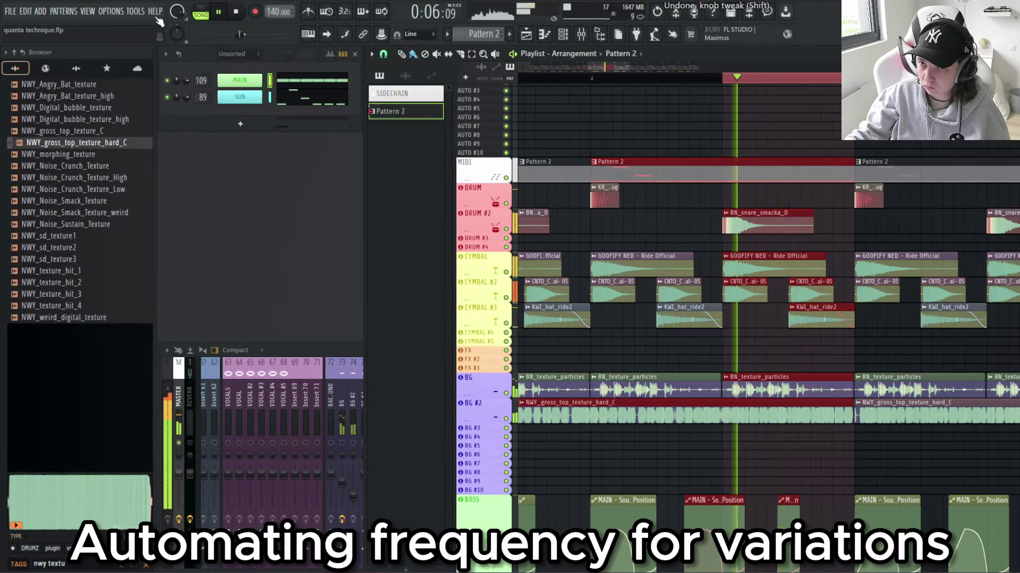
Create an automation clip for the Shift parameter of kHs Frequency Shifter on the MAIN mixer track.
right_click(128, 6)
left_click(307, 275)
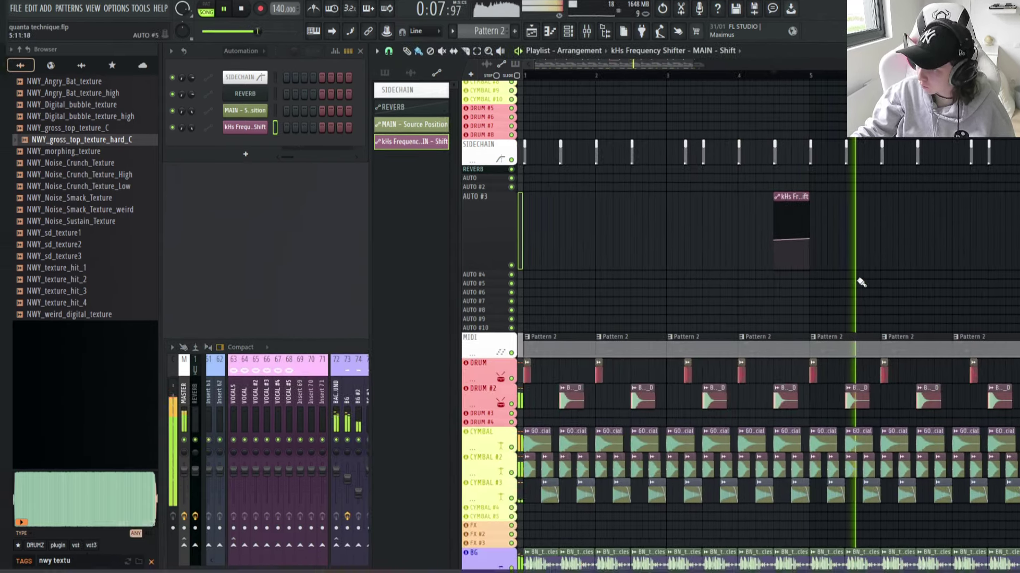
Place the ELIMINATE_vox_chant_yuh sample on the BG #3 track and change its time-stretching mode.
left_click_drag(72, 206, 466, 352)
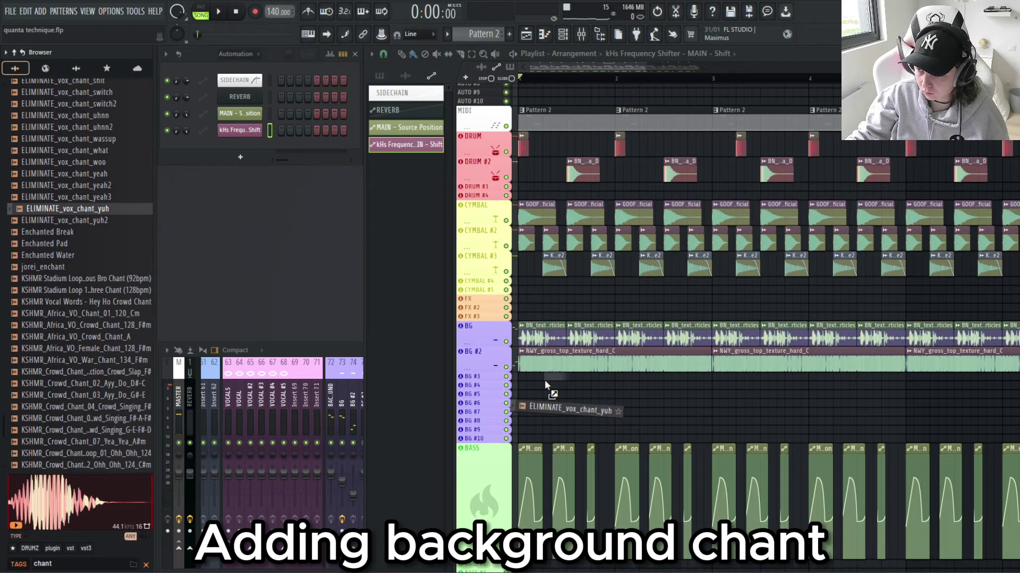
left_click_drag(547, 385, 531, 378)
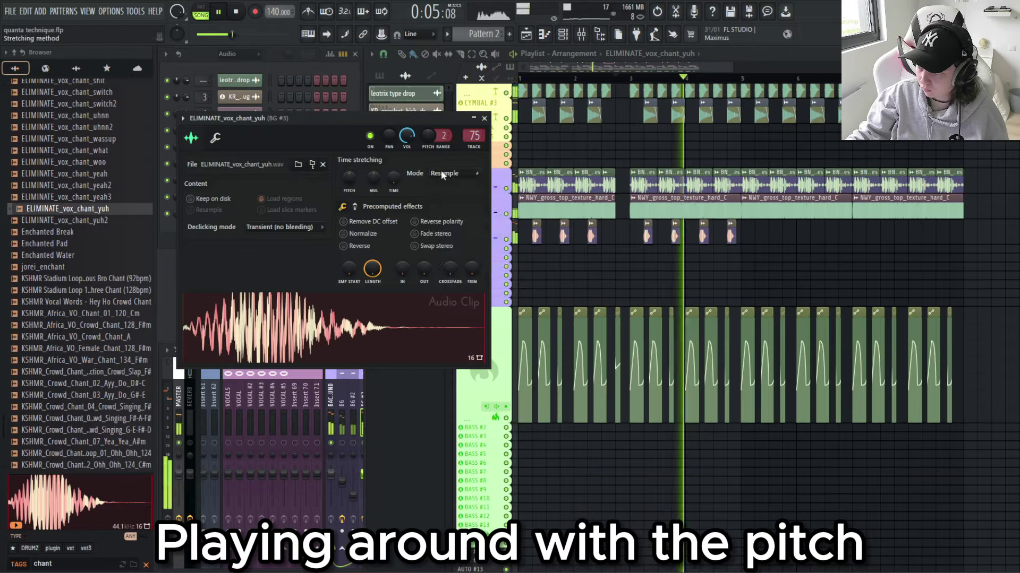
left_click(441, 172)
left_click(446, 212)
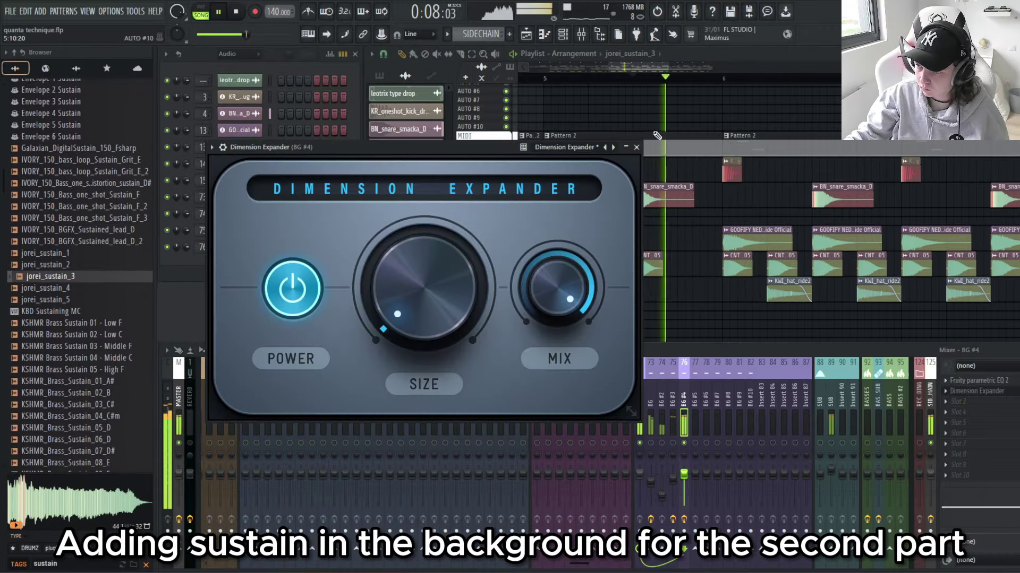
Close the Dimension Expander and adjust the low frequencies in Fruity Parametric EQ 2 on the BG #4 mixer track.
left_click(636, 147)
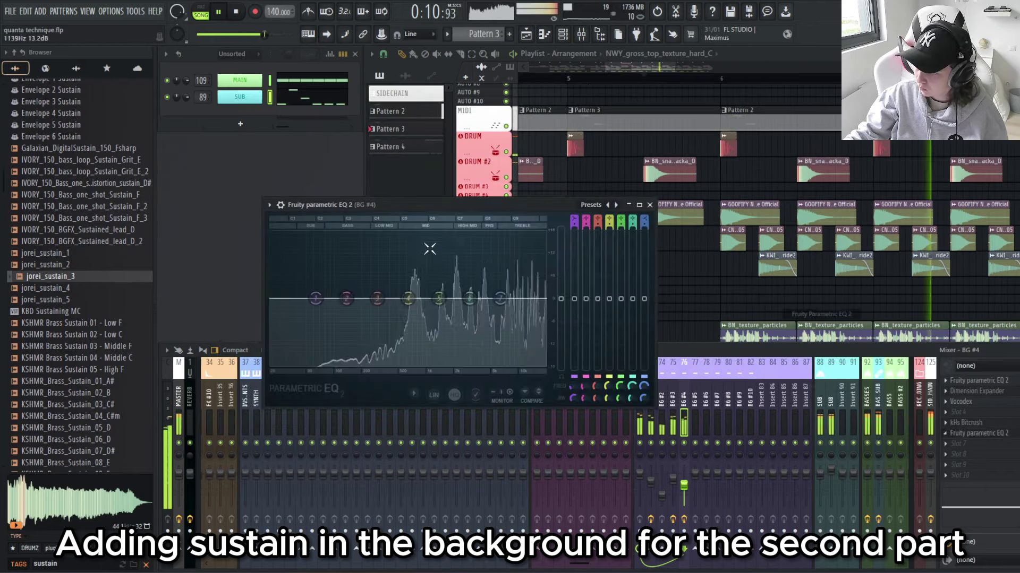
left_click_drag(329, 366, 415, 364)
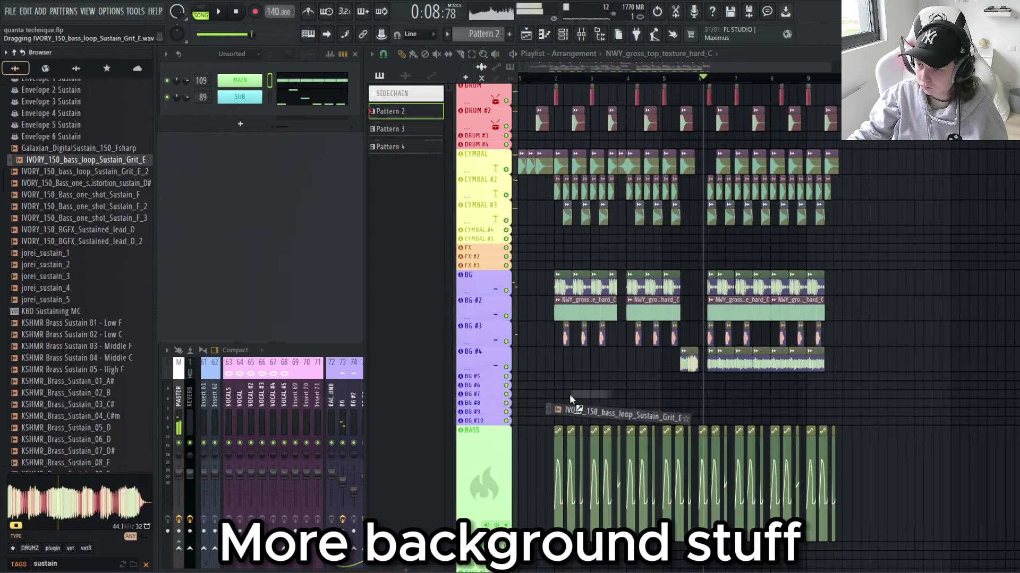
Place the IVORY_150_bass_loop_Sustain_Grit_E sample and process it on the BASS #2 mixer track with Vocodex at 73% volume.
left_click_drag(571, 399, 571, 399)
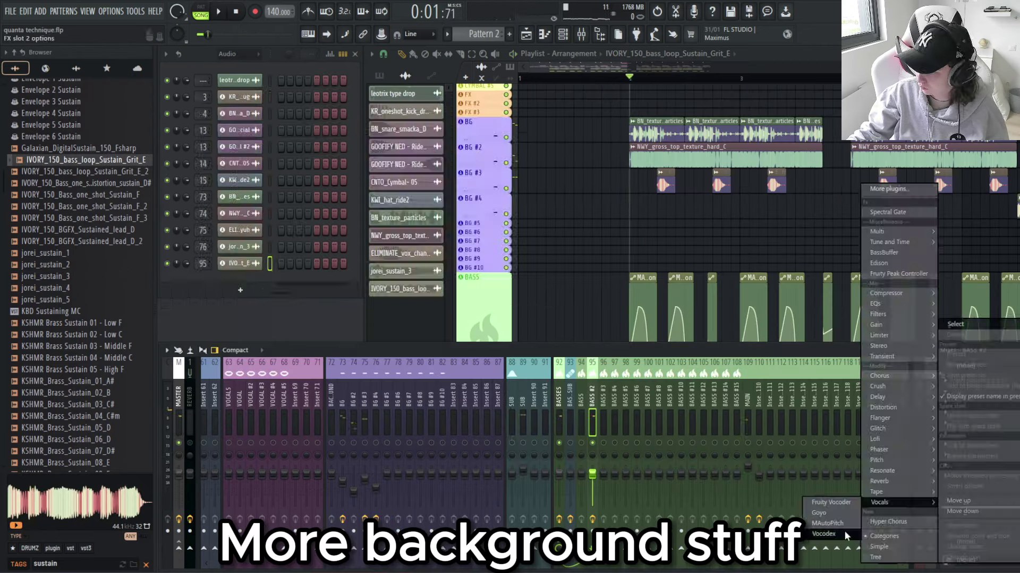
left_click(846, 536)
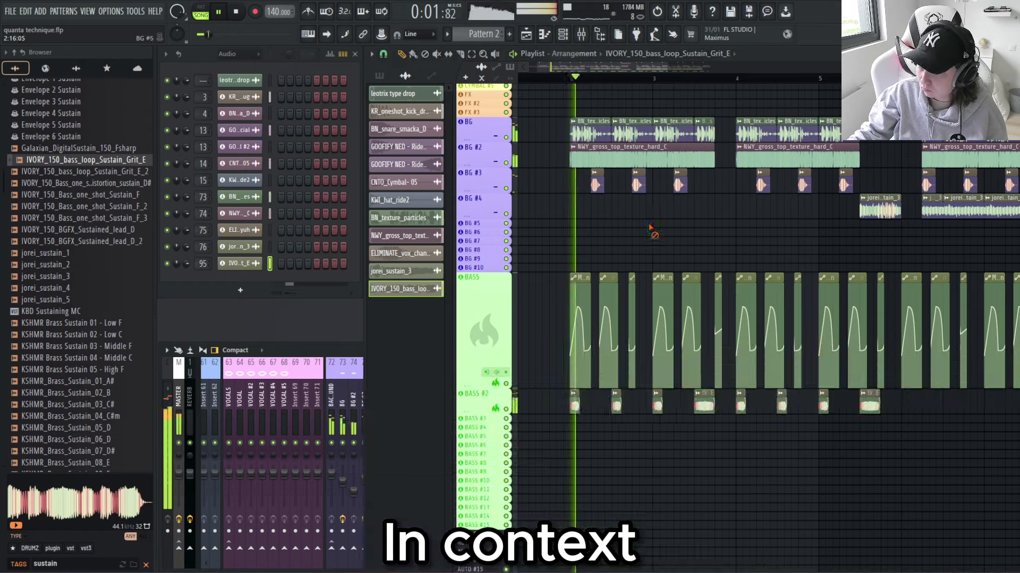
left_click(599, 475)
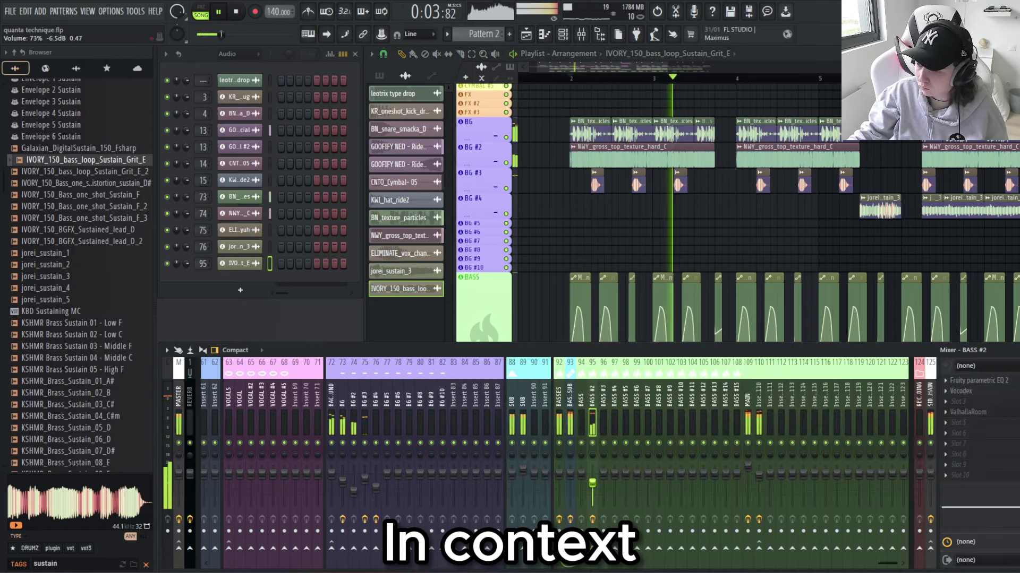
key("F9")
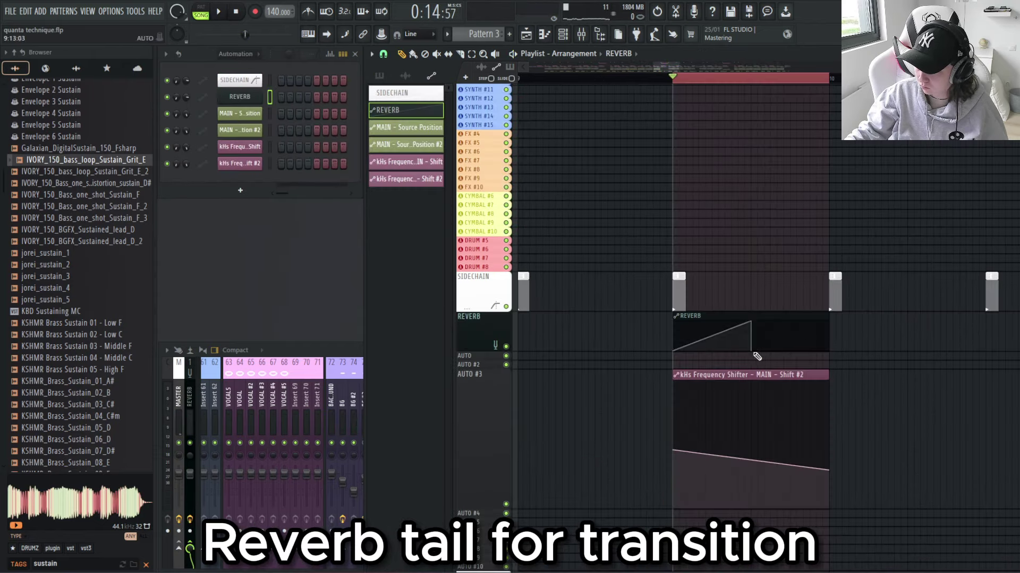
Play the reverb tail transition and add a pitch effect to the BASS #2 mixer track.
key("space")
scroll(754, 326, "down", 6)
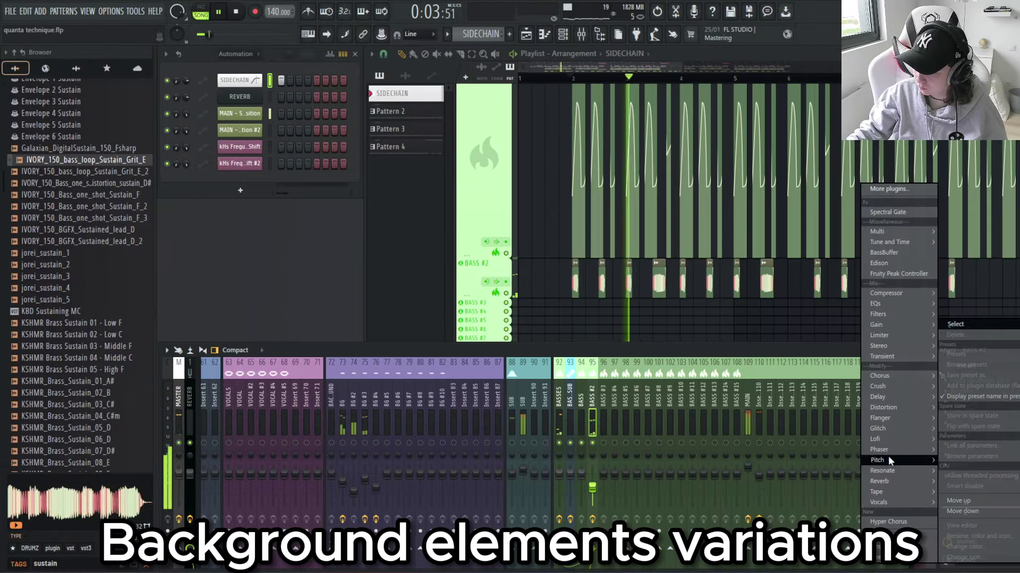
left_click(897, 468)
left_click_drag(263, 186, 263, 192)
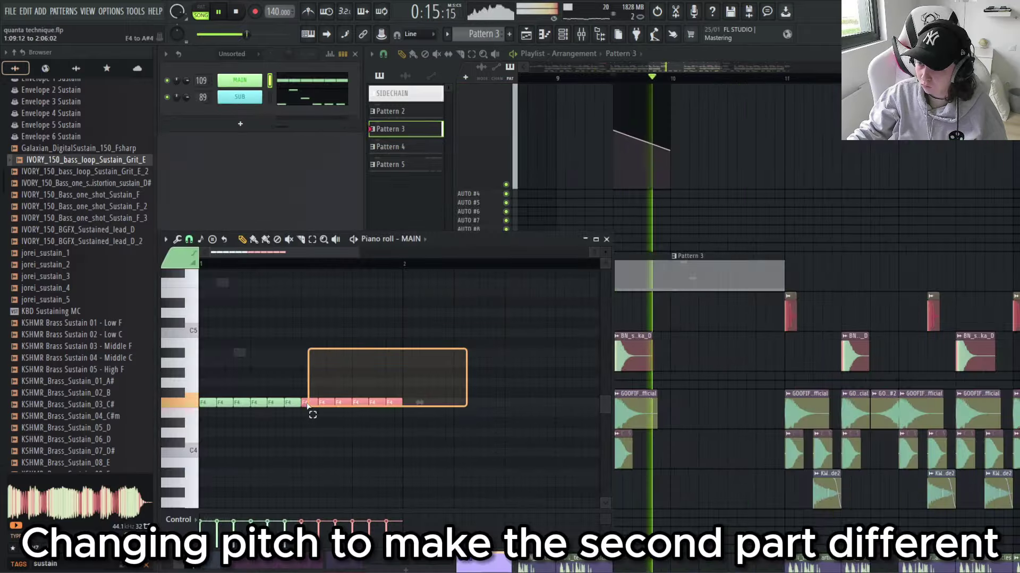
Transpose the MAIN notes from the fourth F4 onward higher in Pattern 3.
left_click_drag(307, 406, 258, 413)
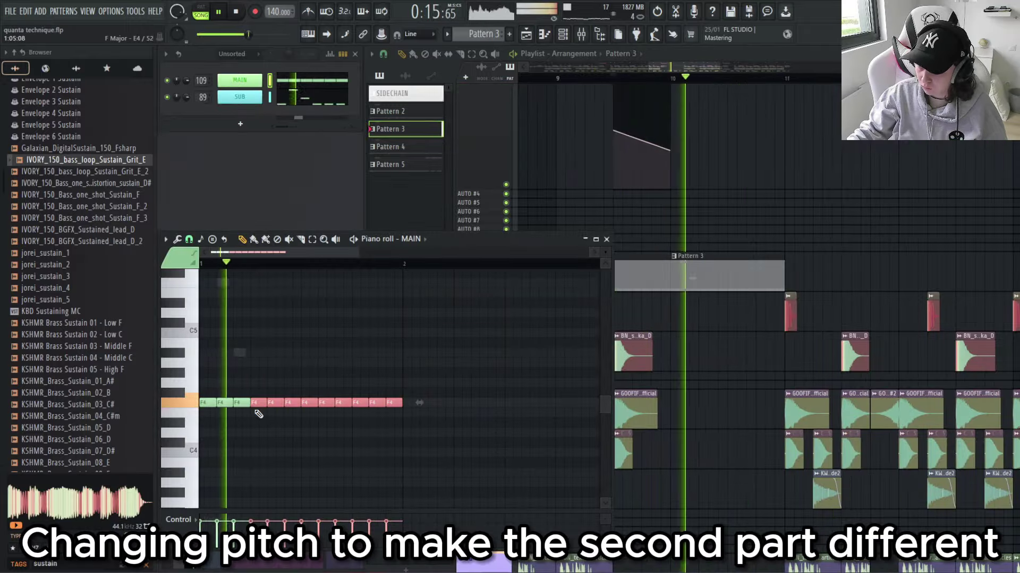
key("ctrl+Up")
key("ctrl+Up")
key("ctrl+Up")
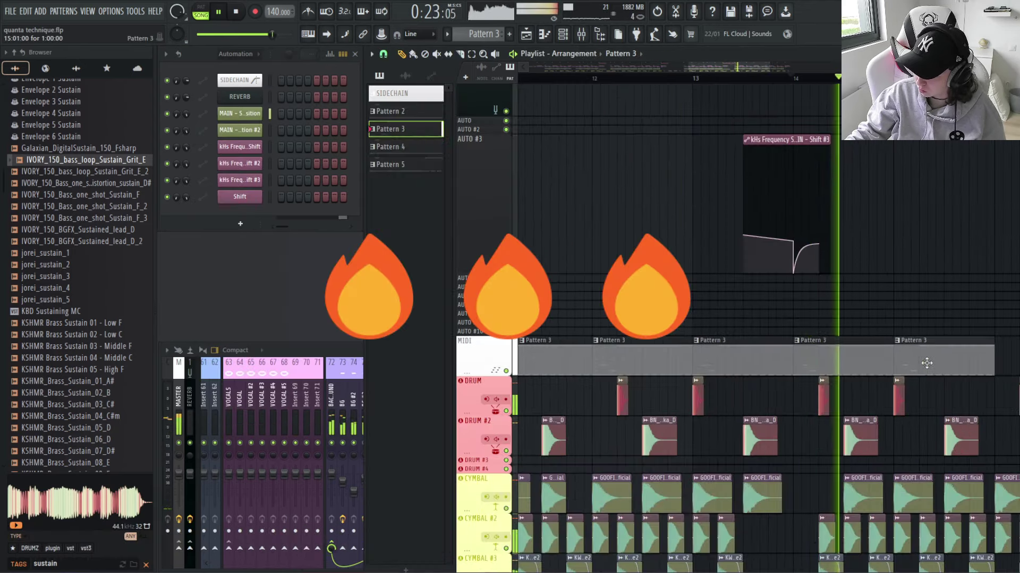
Place the BRLY_ALVE_bass_fatreese_A sample on the BASS #3 track near bar 17 as a closing fill and shorten the clip.
scroll(915, 367, "up", 2)
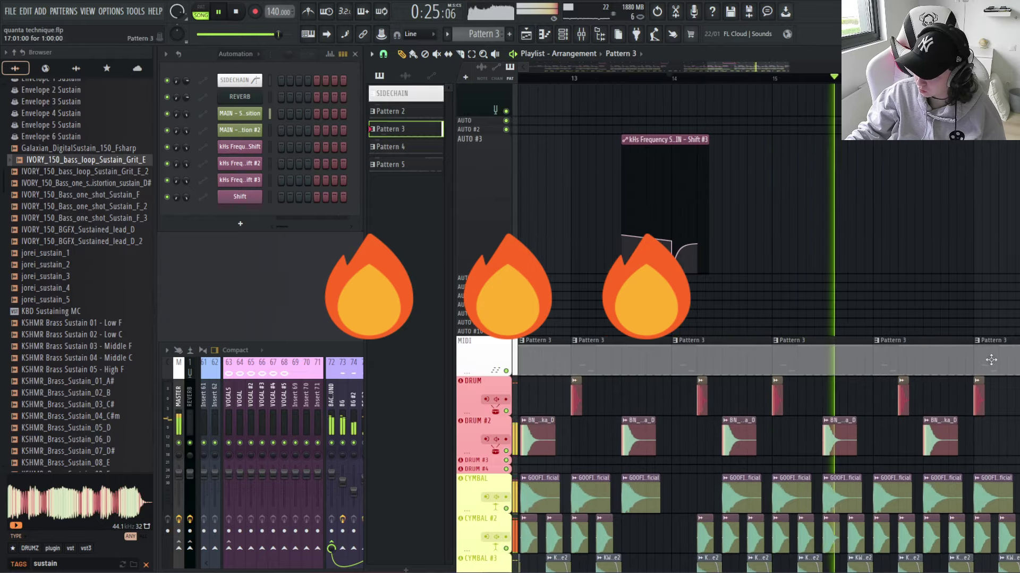
scroll(990, 357, "down", 1)
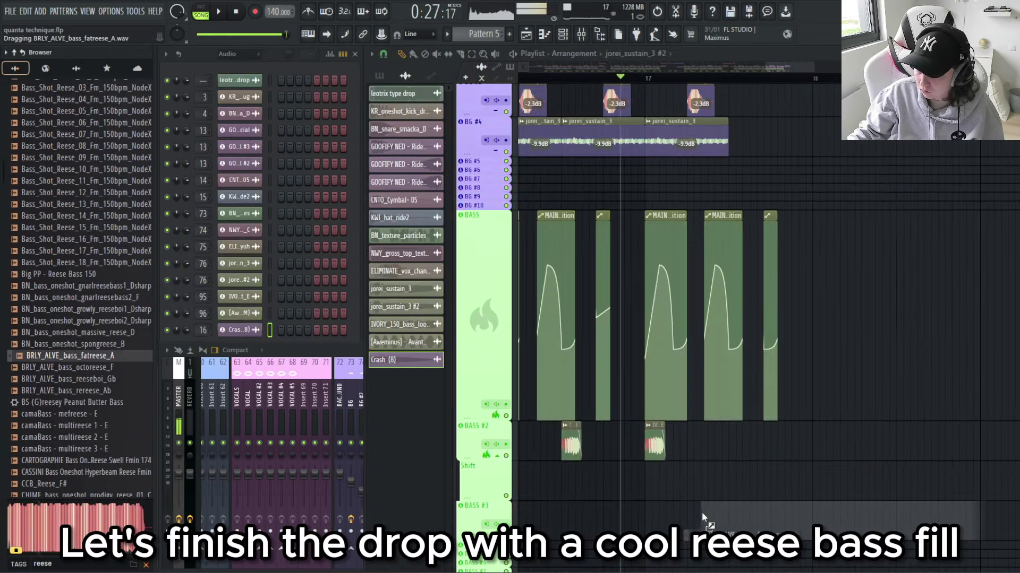
left_click_drag(692, 526, 734, 518)
key("space")
left_click_drag(991, 505, 811, 502)
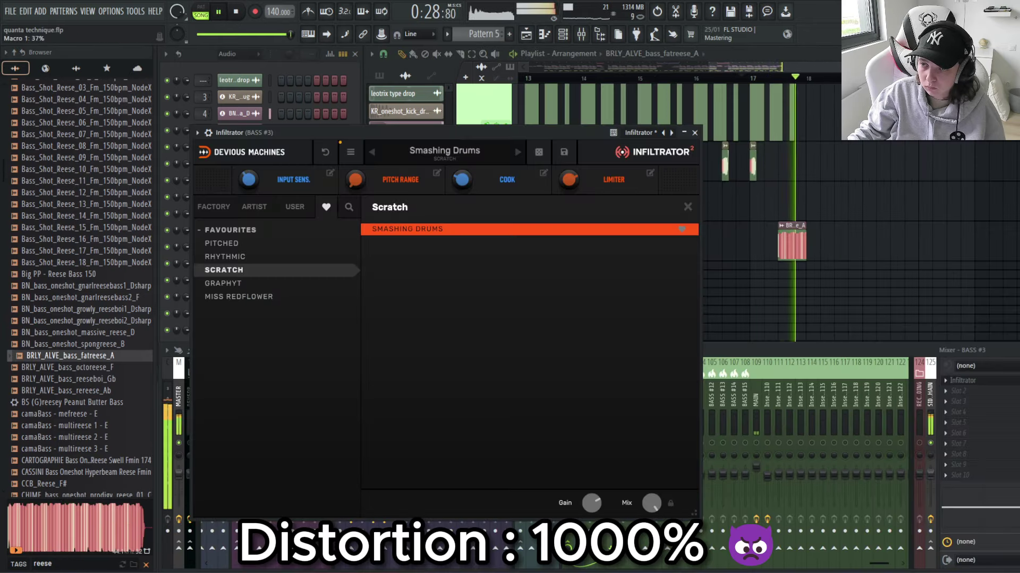